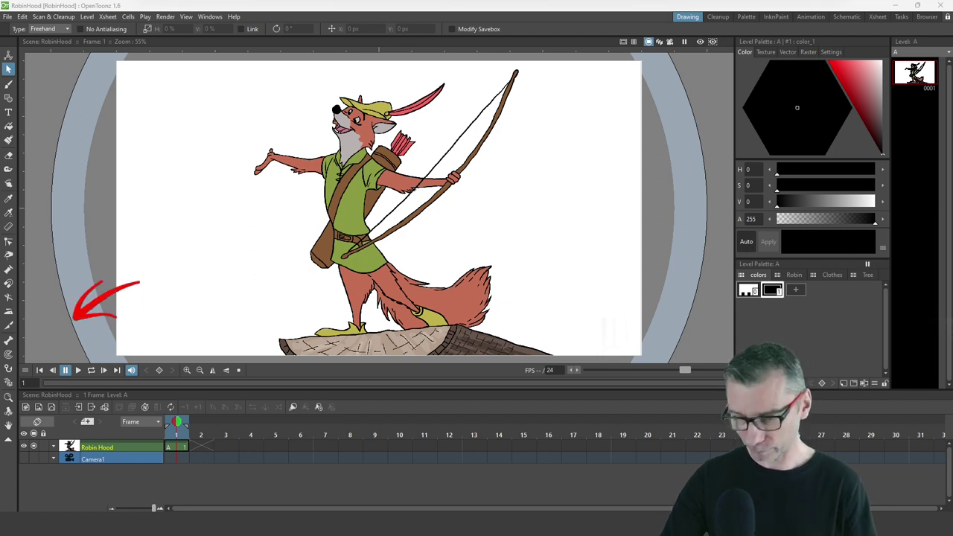
Create two new Toonz Raster levels, C and D, each 1920 x 1080 px, above the Robin Hood column
click(27, 407)
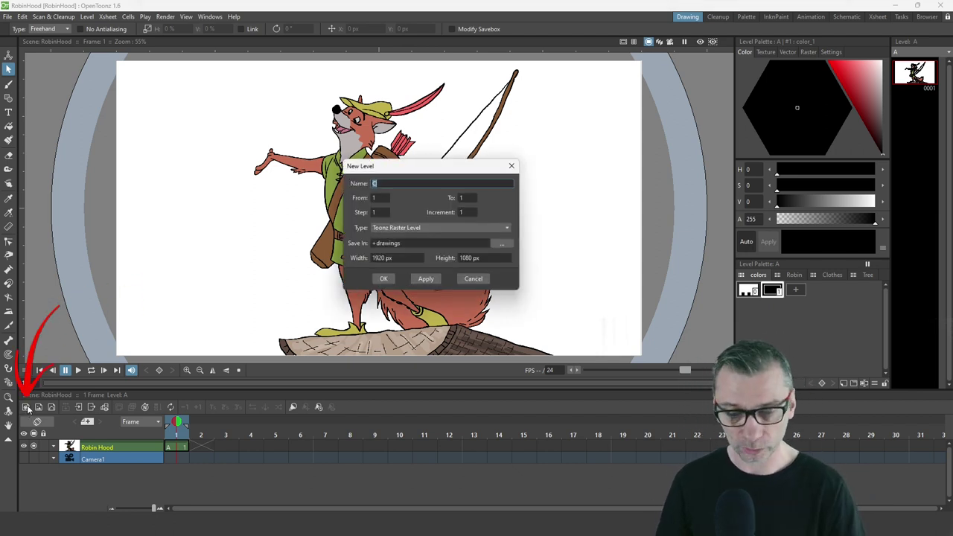
click(380, 276)
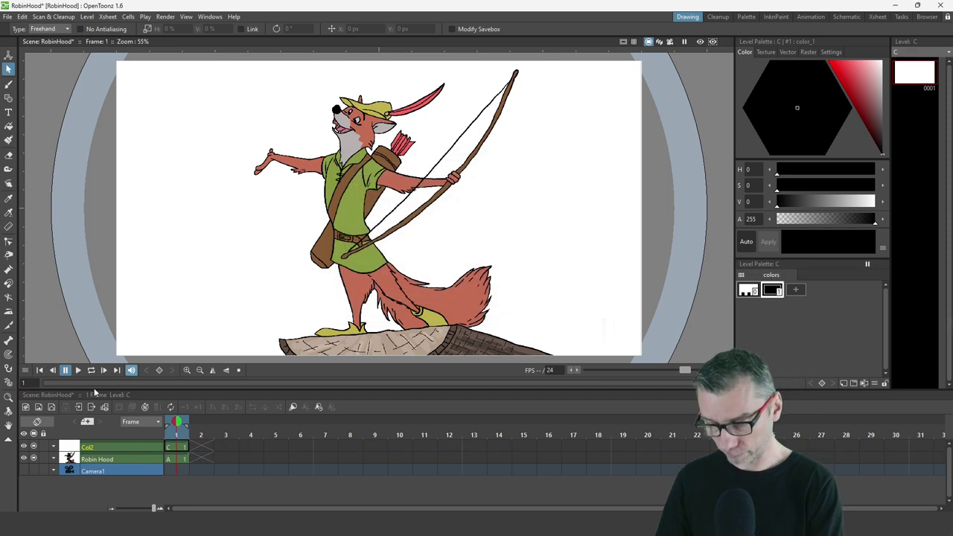
click(26, 407)
click(384, 280)
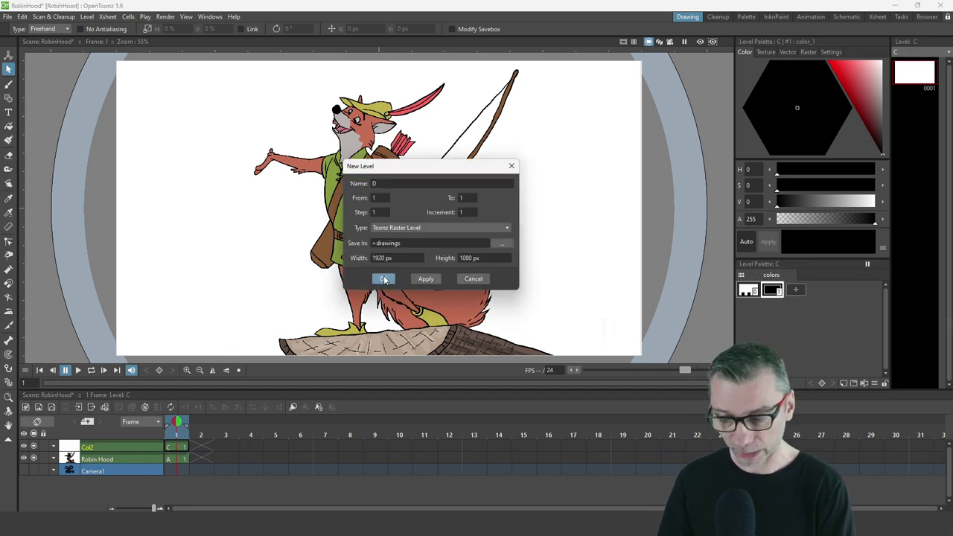
Rename the column holding level C to Shadows and the one holding level D to Highlights
double_click(104, 458)
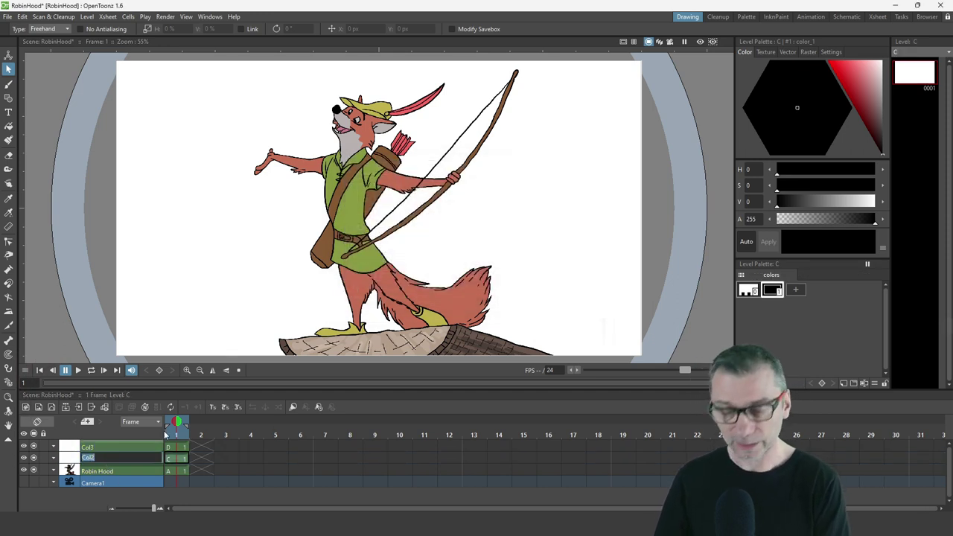
text(Shadows)
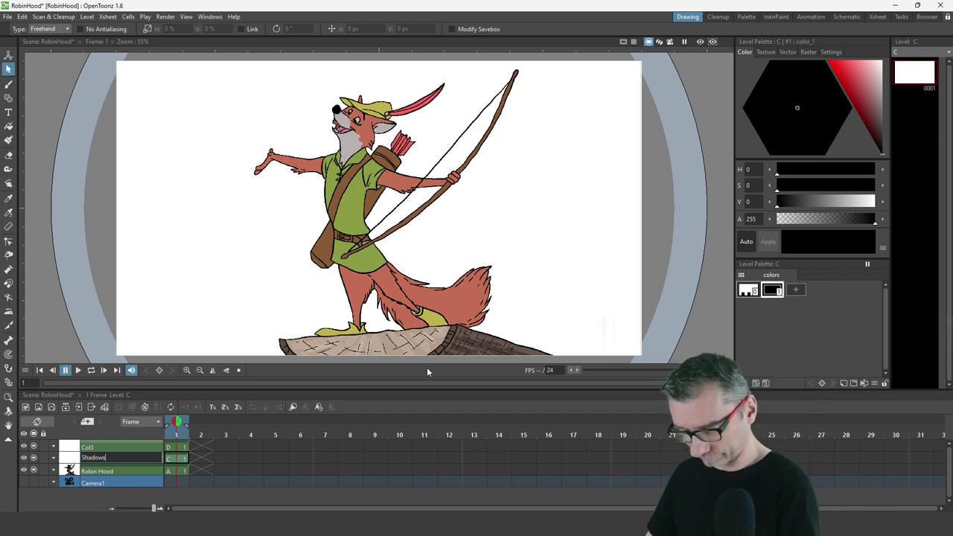
double_click(97, 449)
text(Hiighlights)
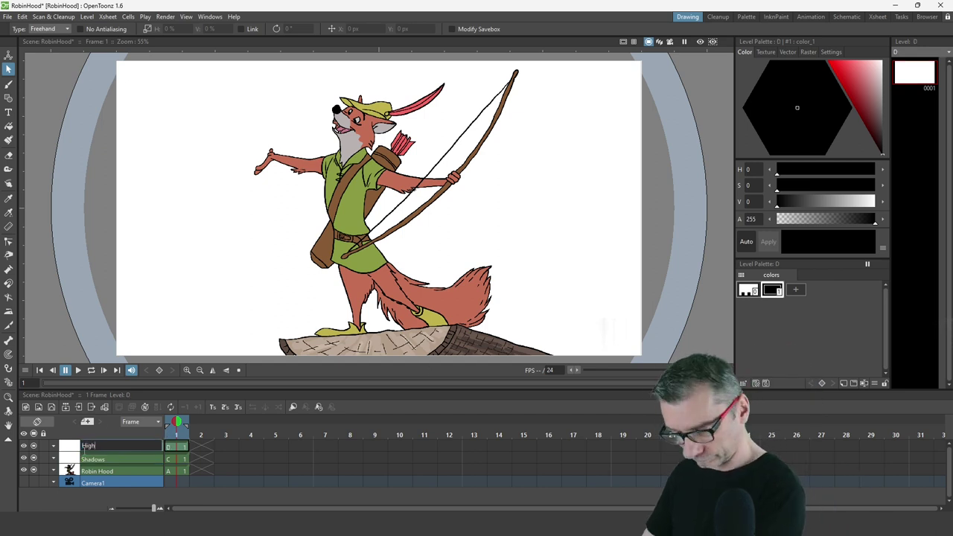
key(Return)
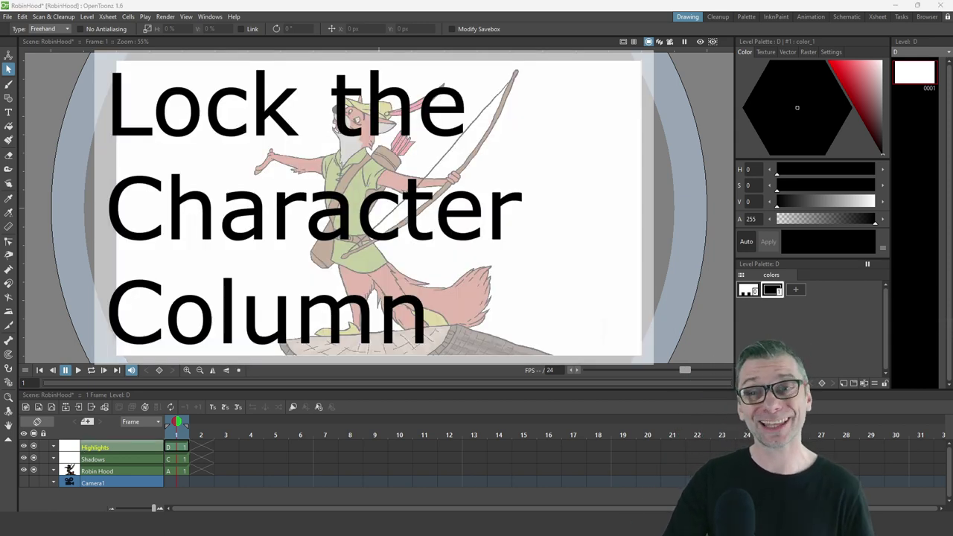
Lock the Robin Hood column and check the macroFx presets folder for the Shadows and Highlights macro file
click(43, 472)
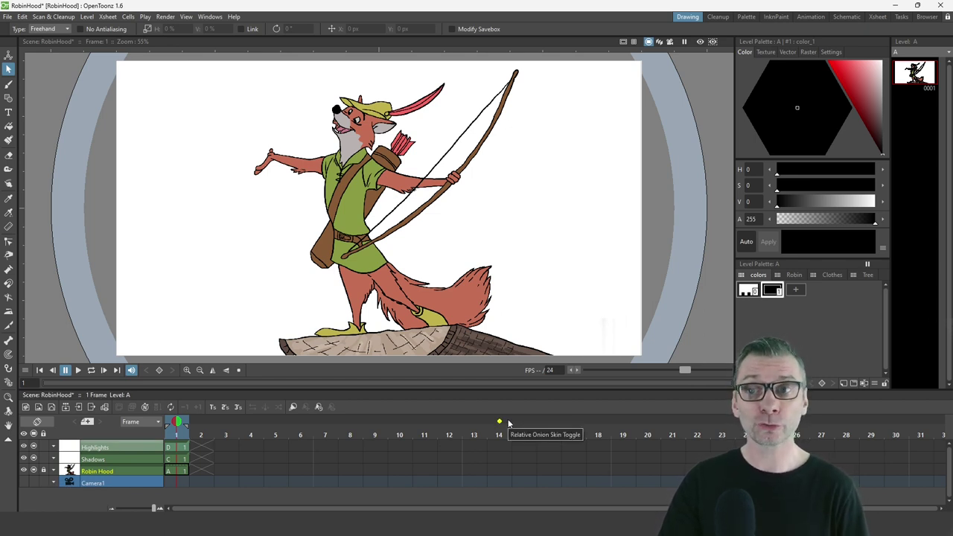
key(alt+Tab)
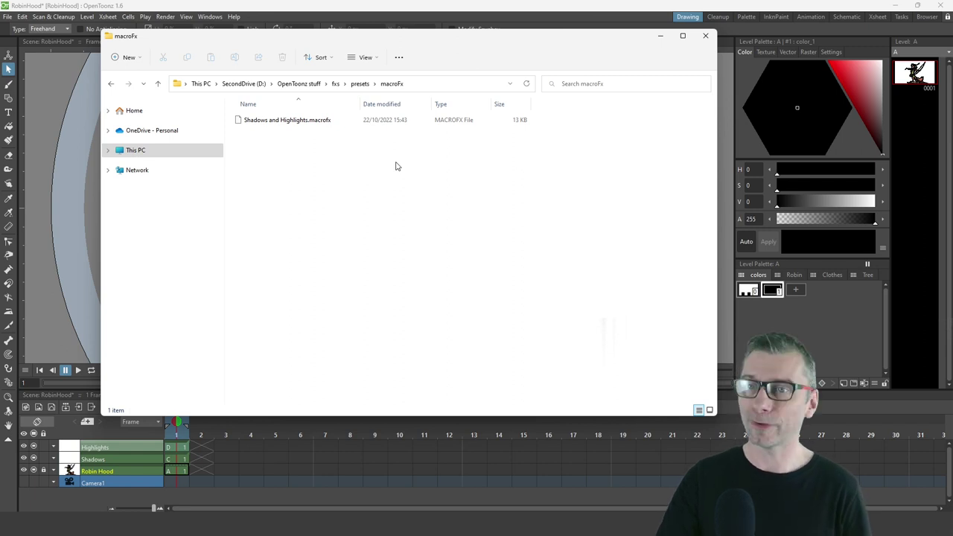
click(675, 21)
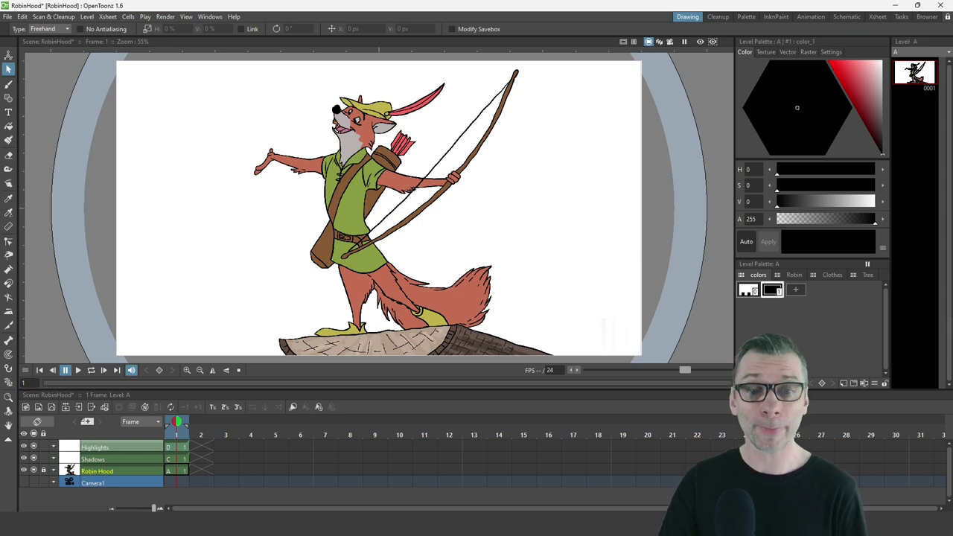
Show the FX schematic and add the Shadows and Highlights macro effect to it
click(845, 19)
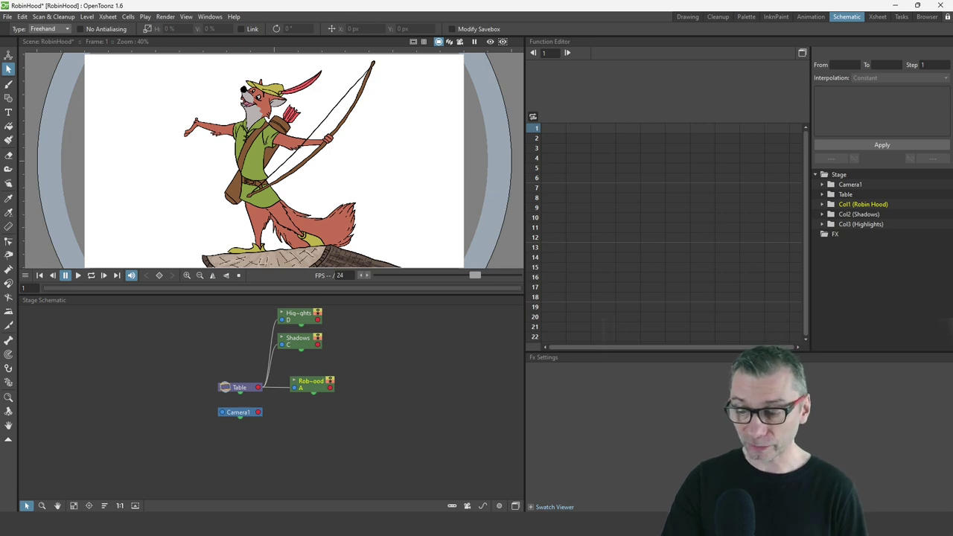
click(515, 505)
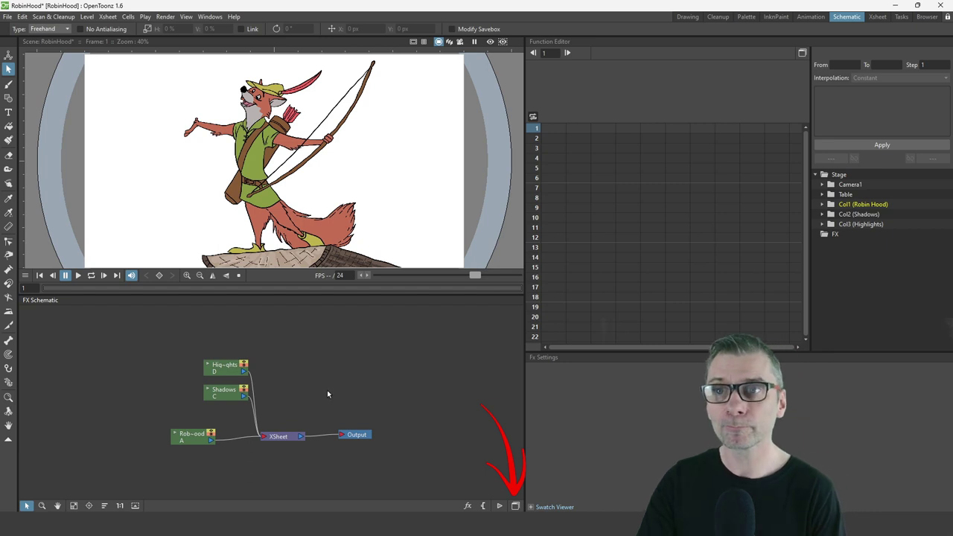
right_click(333, 347)
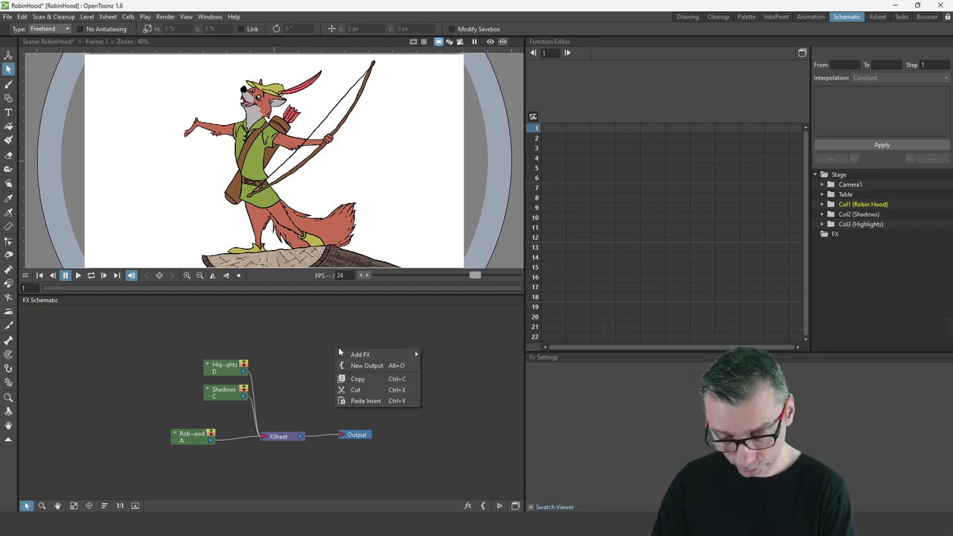
mouse_move(389, 354)
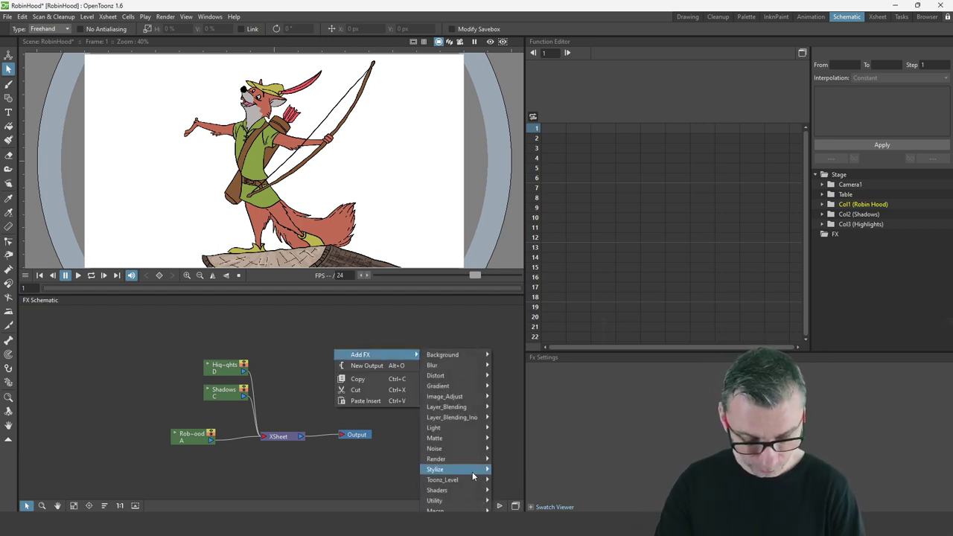
mouse_move(452, 509)
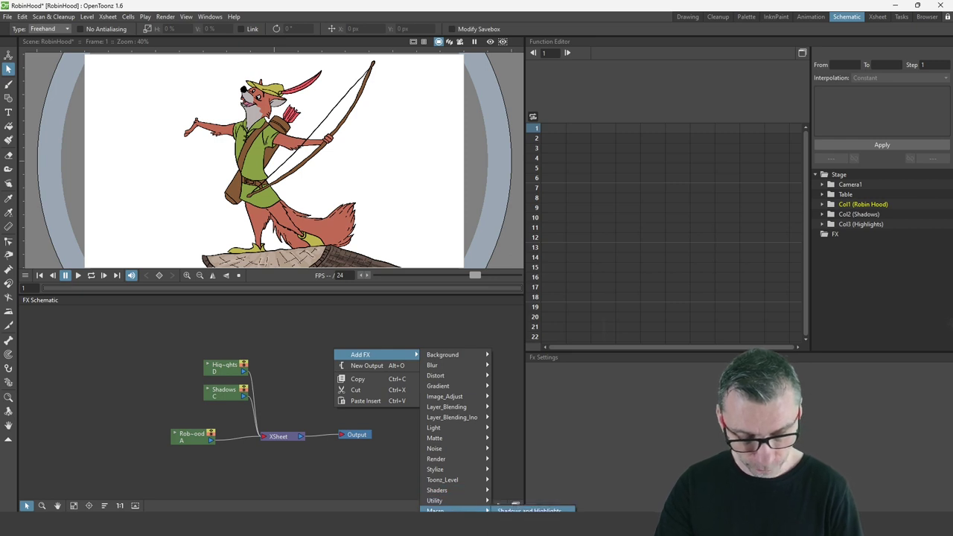
click(529, 510)
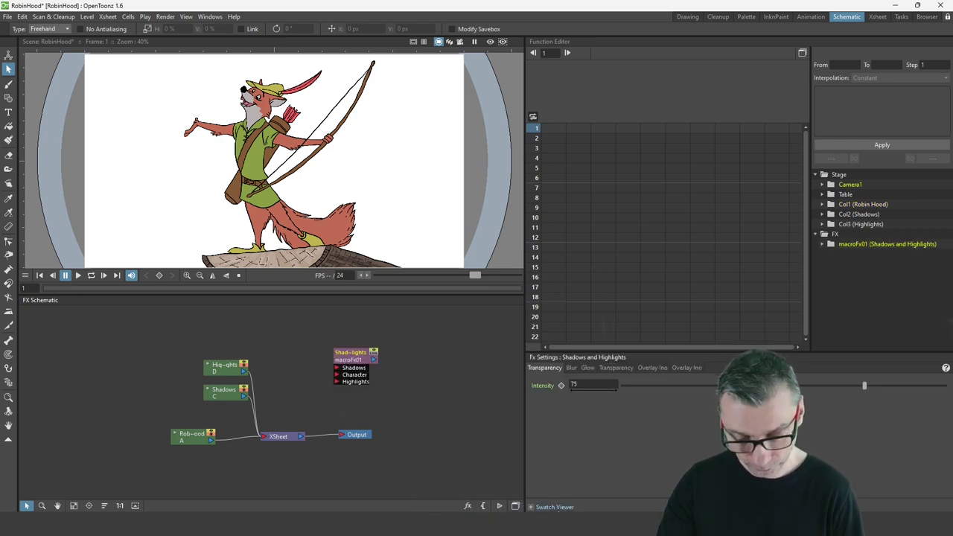
Spread out the Highlights, Shadows and macro effect nodes in the FX schematic to make room for connections
drag(223, 364, 202, 337)
drag(344, 359, 283, 345)
drag(221, 396, 182, 392)
click(192, 435)
Connect the Robin Hood, Shadows and Highlights nodes to the macro's Character, Shadows and Highlights inputs, and link its output to the XSheet
drag(213, 439, 277, 364)
drag(208, 392, 277, 358)
drag(222, 341, 275, 370)
drag(274, 452, 377, 421)
drag(300, 438, 397, 388)
drag(291, 341, 363, 388)
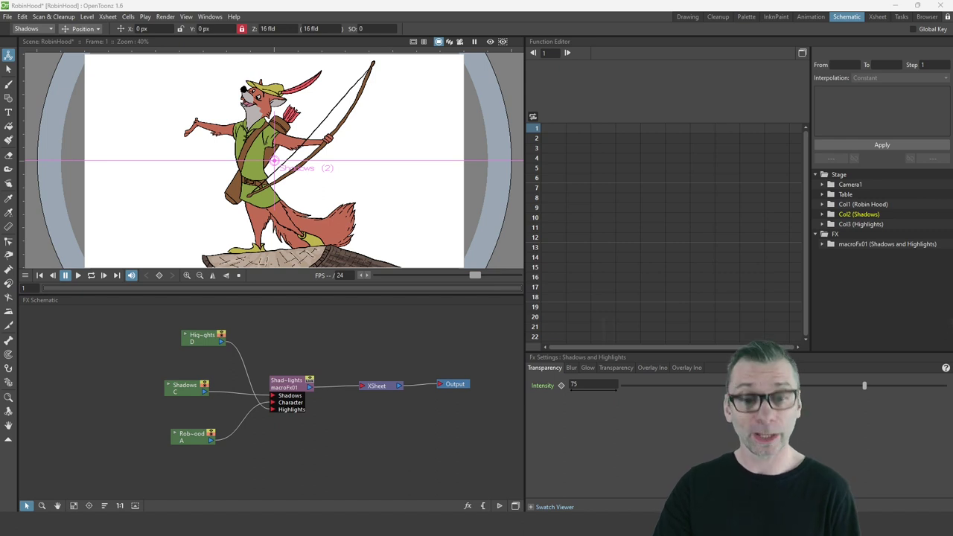
Return to the Drawing room and add two styles to the Shadows palette: black with alpha 70, and blue with H 205, S 88, V 93
click(686, 16)
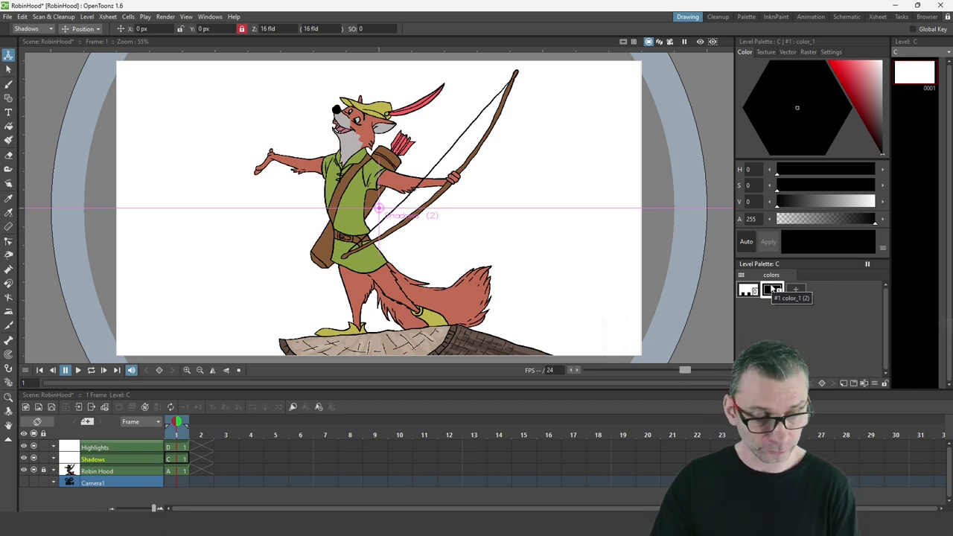
click(795, 289)
drag(865, 220, 803, 219)
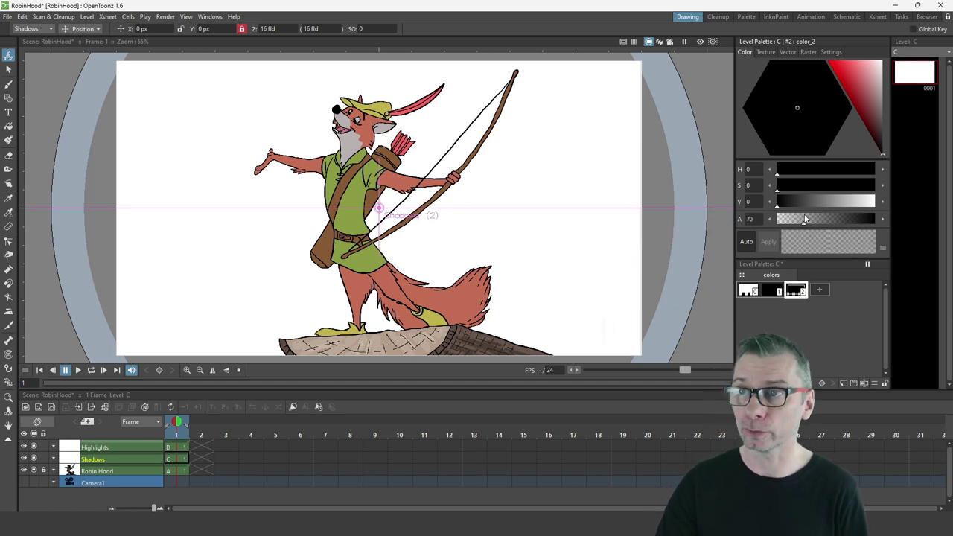
click(819, 289)
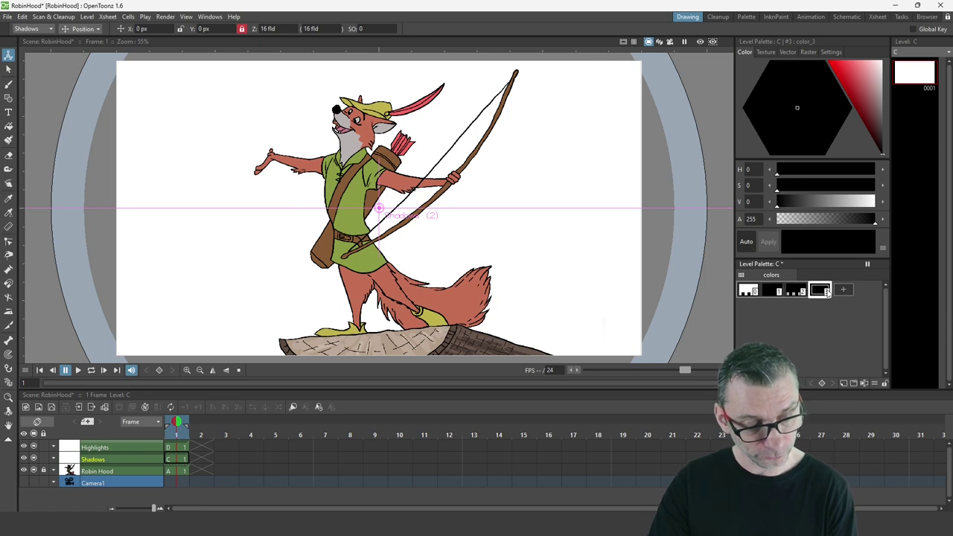
click(825, 72)
click(760, 125)
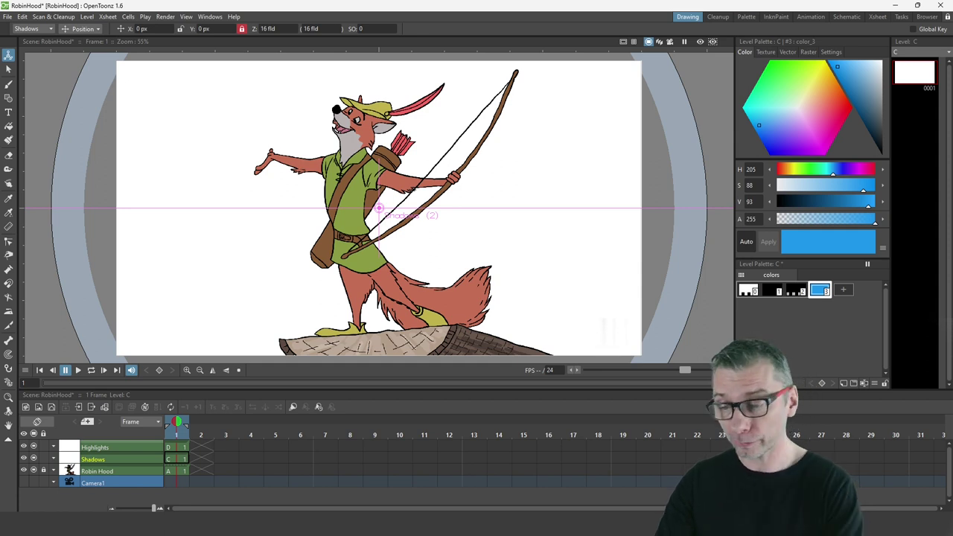
Set the Brush tool to minimum size 3.77 and maximum 8.18, and choose the solid black style 1
click(9, 84)
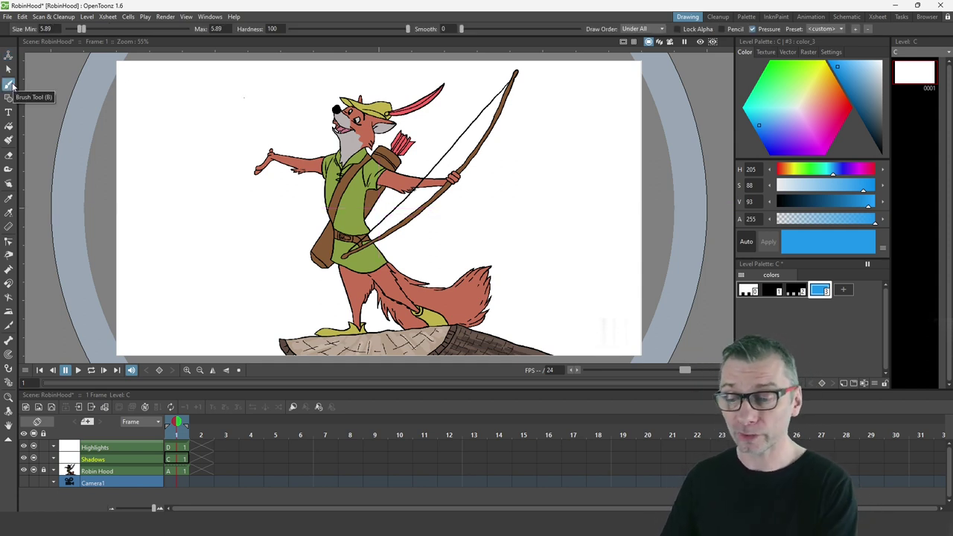
drag(80, 30, 91, 31)
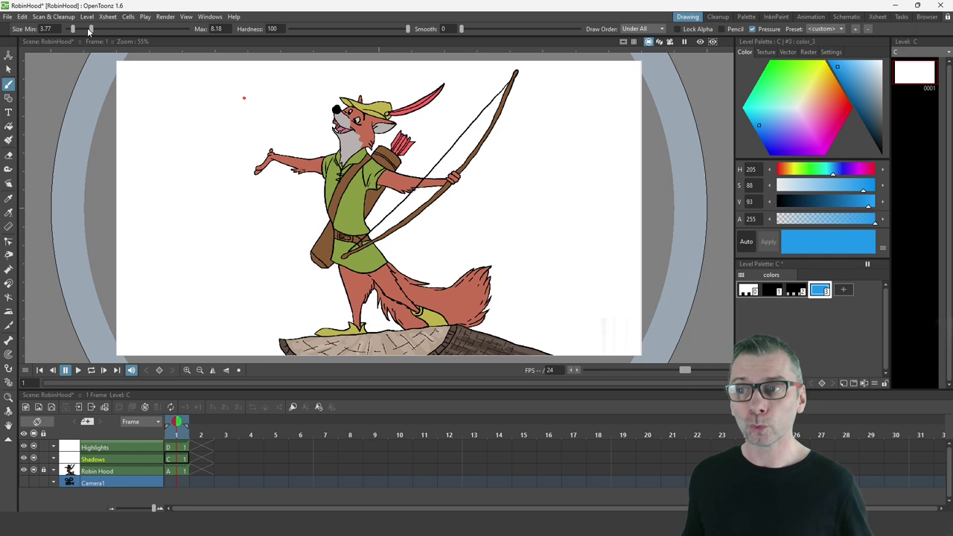
key(1)
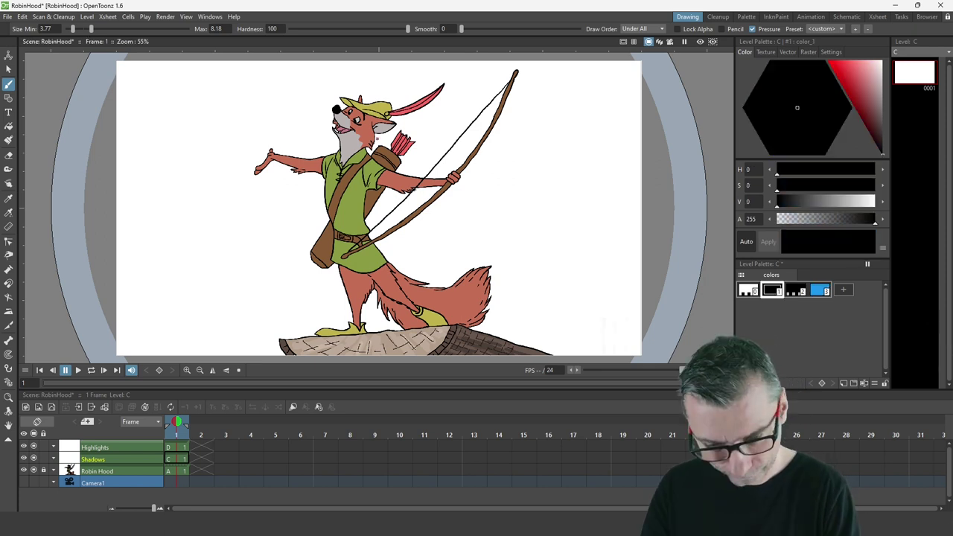
Paint solid black shadows over the back of the fox's head and neck and along the quiver
mouse_move(386, 105)
mouse_down()
mouse_move(389, 119)
mouse_move(367, 123)
mouse_move(353, 153)
mouse_up()
mouse_move(369, 118)
mouse_down()
mouse_move(395, 123)
mouse_move(370, 154)
mouse_move(353, 154)
mouse_up()
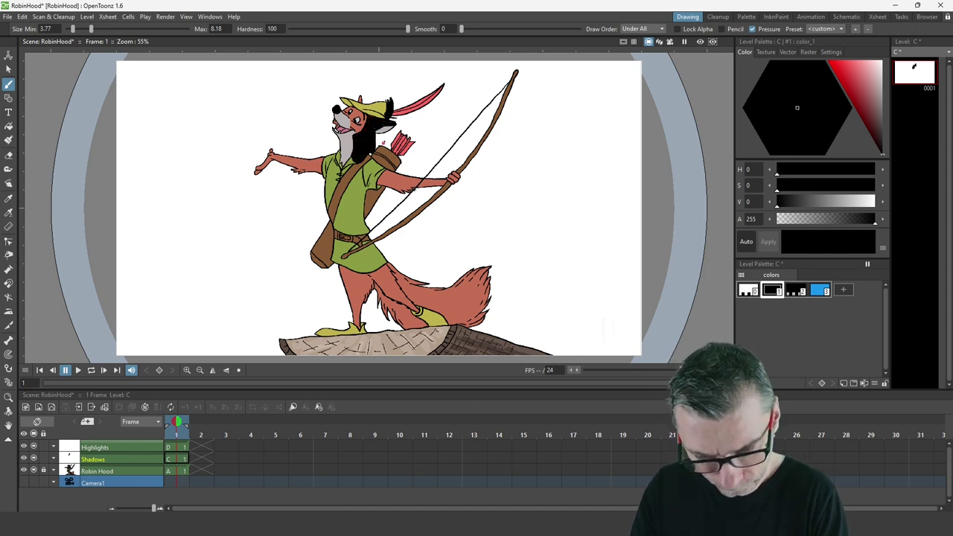
mouse_move(376, 152)
mouse_down()
mouse_move(386, 144)
mouse_move(372, 211)
mouse_up()
drag(369, 189, 366, 216)
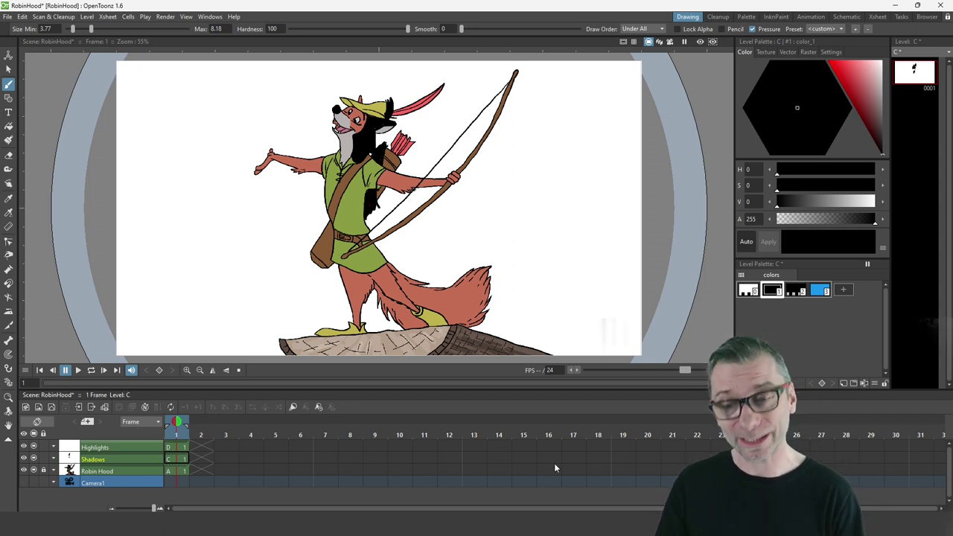
Set the Shadows column opacity to 38% and save the scene
click(53, 459)
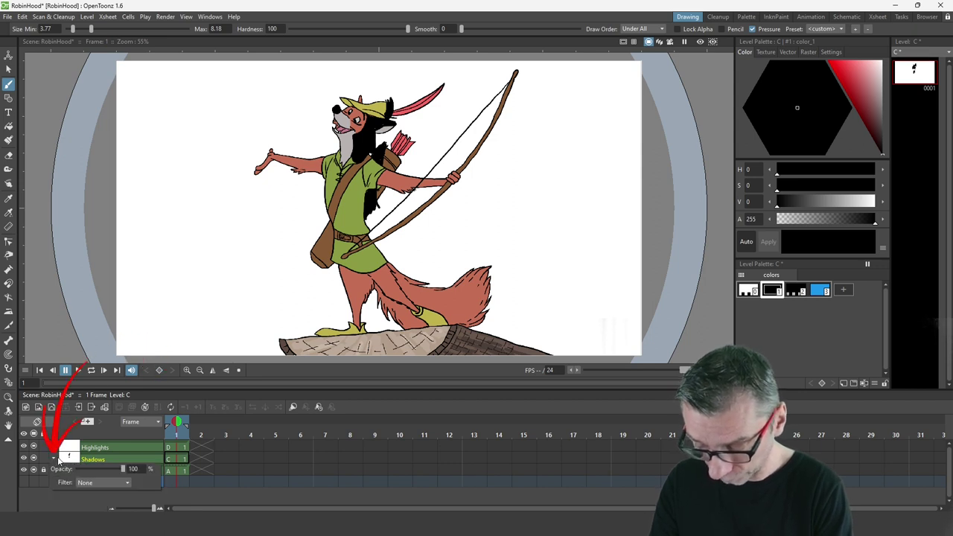
drag(123, 471, 94, 468)
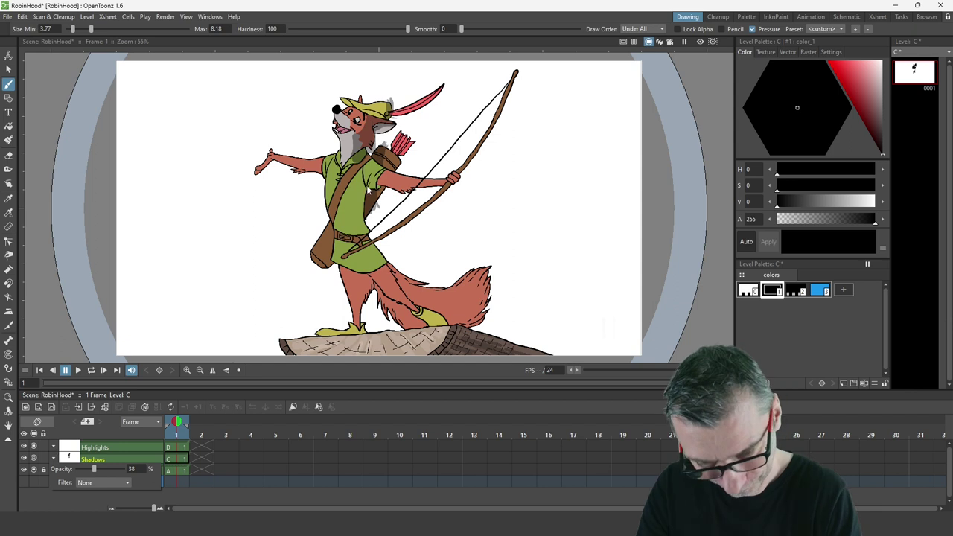
key(ctrl+s)
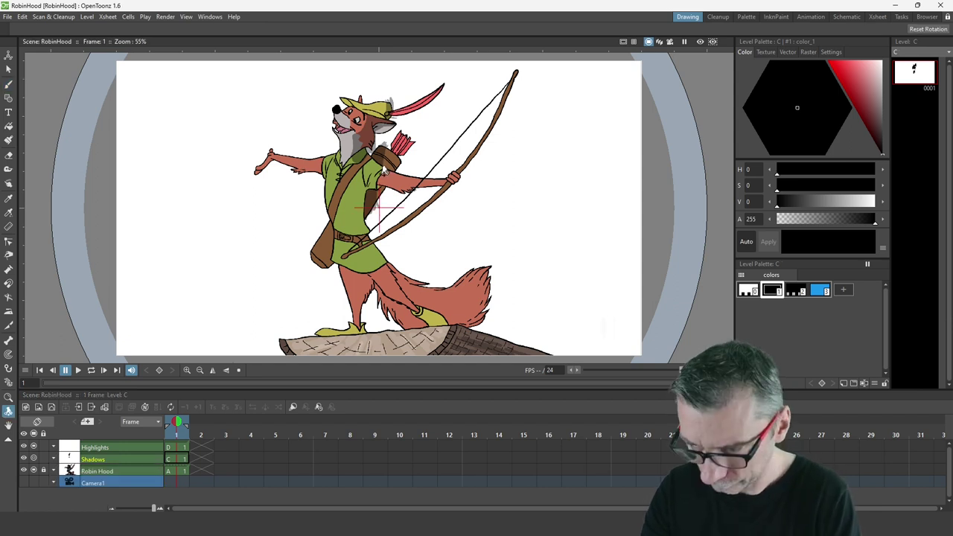
Paint a shadow down the back side of the tunic with maximum brush size 9.97, and preview the effect
mouse_move(384, 172)
mouse_down()
mouse_move(367, 187)
mouse_move(364, 231)
mouse_up()
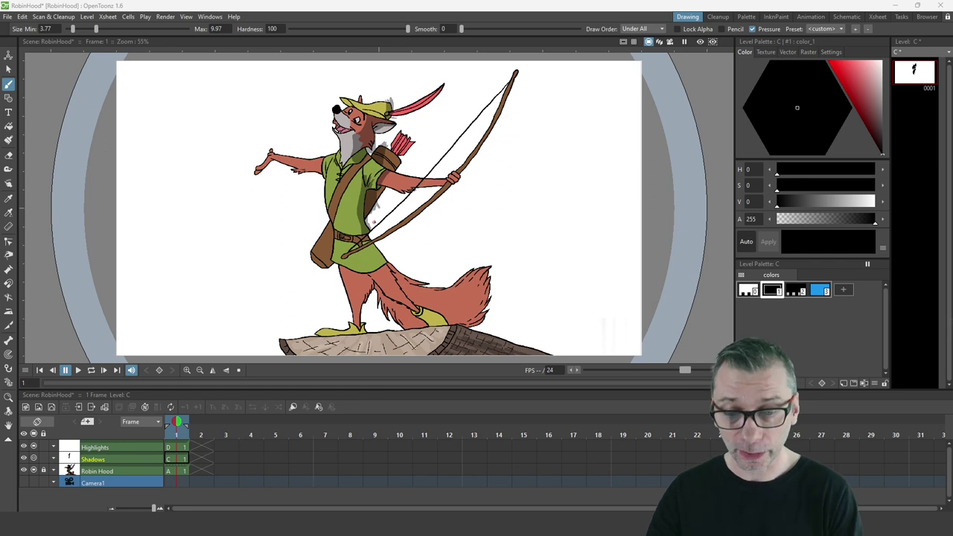
click(700, 42)
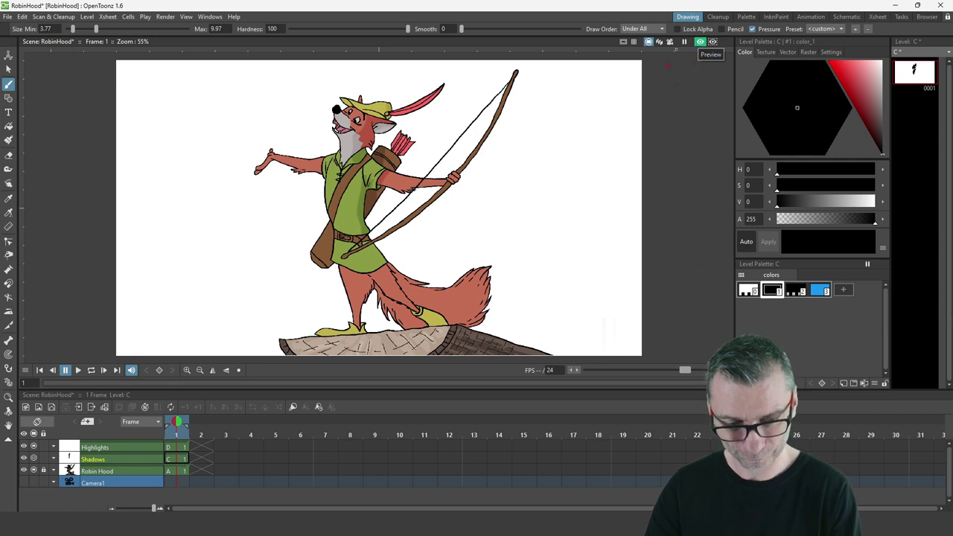
click(700, 42)
click(700, 44)
click(699, 44)
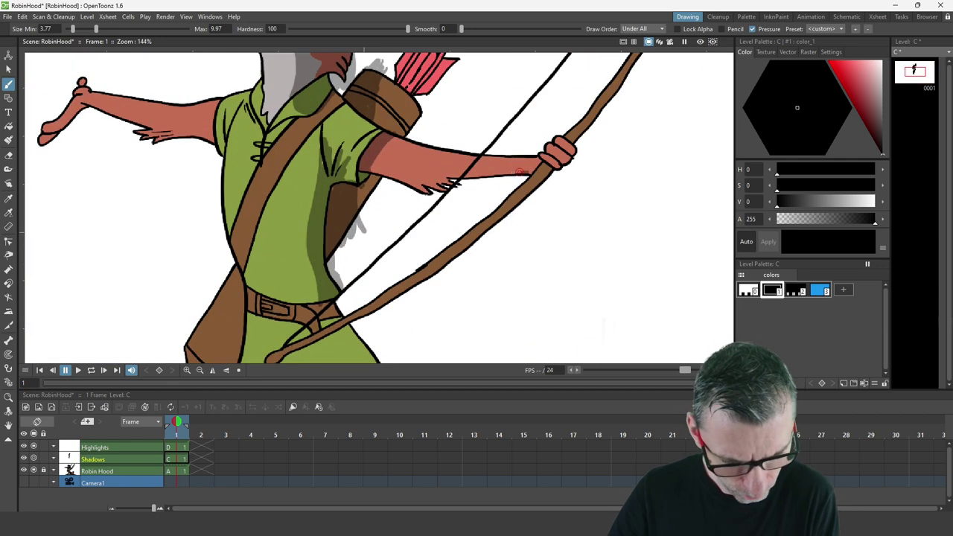
Paint shadows along the underside of the bow arm and the hand gripping the bow
drag(530, 171, 373, 171)
drag(557, 147, 573, 165)
drag(417, 268, 419, 160)
Paint shadows along the length of the bow
key(a)
drag(251, 209, 328, 226)
key(b)
mouse_move(358, 216)
mouse_down()
mouse_move(285, 256)
mouse_move(429, 168)
mouse_up()
drag(536, 89, 340, 227)
drag(439, 112, 475, 58)
drag(476, 97, 312, 303)
drag(231, 297, 409, 104)
drag(223, 317, 419, 126)
drag(364, 181, 400, 226)
Paint shadows below the tunic hem, along the upper edge and tip of the tail, and on the rear leg
mouse_move(278, 236)
mouse_down()
mouse_move(345, 257)
mouse_move(411, 221)
mouse_move(510, 284)
mouse_up()
mouse_move(455, 284)
mouse_down()
mouse_move(571, 291)
mouse_move(658, 234)
mouse_up()
key(a)
click(465, 29)
click(465, 51)
drag(496, 302, 558, 298)
key(b)
mouse_move(673, 235)
mouse_down()
mouse_move(655, 302)
mouse_move(578, 291)
mouse_up()
drag(446, 283, 458, 205)
drag(425, 173, 492, 261)
drag(456, 226, 453, 184)
drag(375, 163, 410, 256)
drag(405, 199, 455, 274)
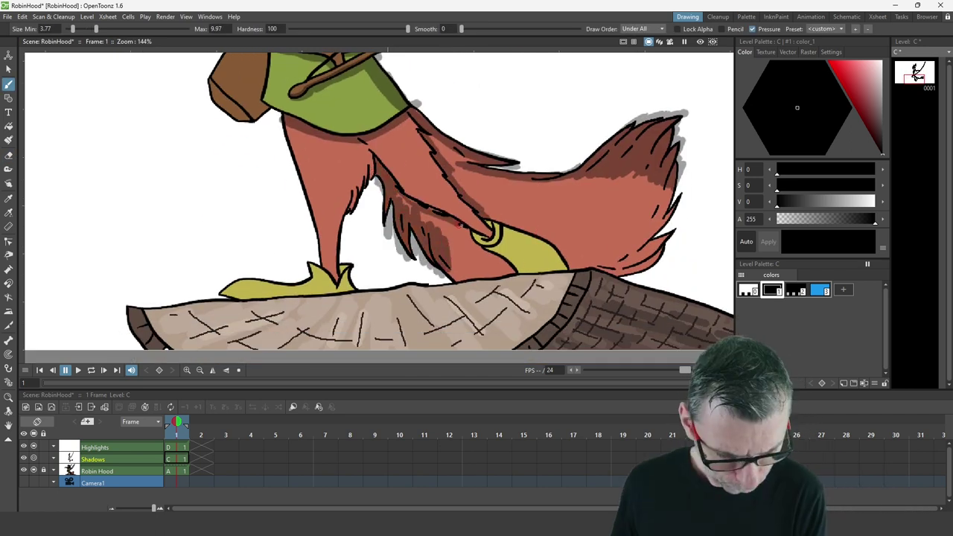
Finish the shadows on the rear leg, and shade the front leg and its shoe
drag(425, 215, 472, 249)
drag(476, 247, 511, 268)
drag(454, 275, 527, 273)
key(a)
key(b)
mouse_move(372, 157)
mouse_down()
mouse_move(348, 210)
mouse_move(336, 279)
mouse_up()
drag(370, 155, 356, 179)
drag(345, 264, 353, 289)
drag(242, 298, 345, 289)
Paint shadows on the satchel and its shoulder strap, and along the outstretched free arm
drag(320, 104, 389, 317)
mouse_move(325, 224)
mouse_down()
mouse_move(321, 331)
mouse_move(327, 299)
mouse_up()
drag(330, 322, 298, 336)
drag(367, 225, 310, 310)
drag(371, 140, 271, 317)
drag(223, 171, 271, 210)
drag(208, 202, 284, 212)
mouse_move(327, 112)
mouse_down()
mouse_move(359, 199)
mouse_move(367, 192)
mouse_up()
drag(370, 106, 390, 120)
scroll(470, 183, down, 4)
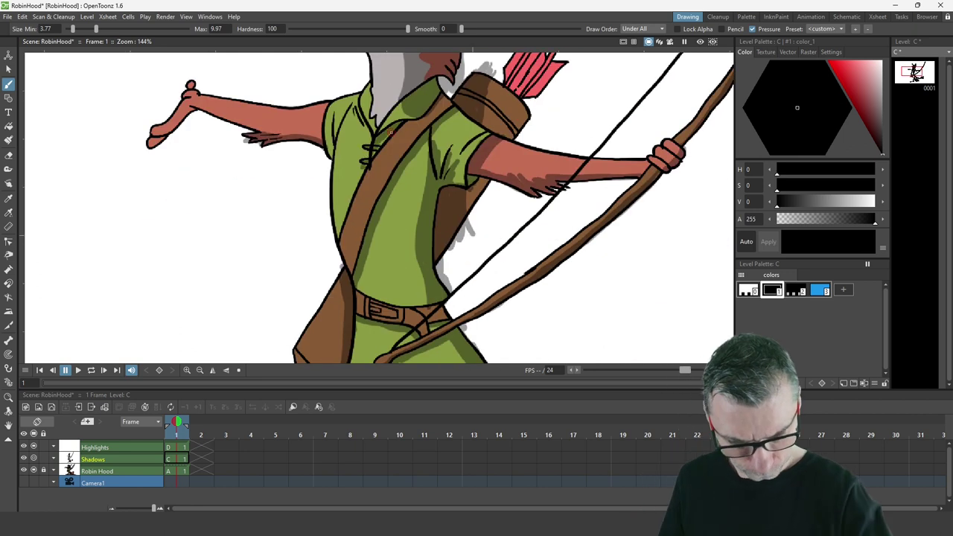
Erase stray shadow paint beside the quiver with the Eraser at size 11
key(e)
drag(493, 121, 486, 97)
scroll(490, 170, down, 8)
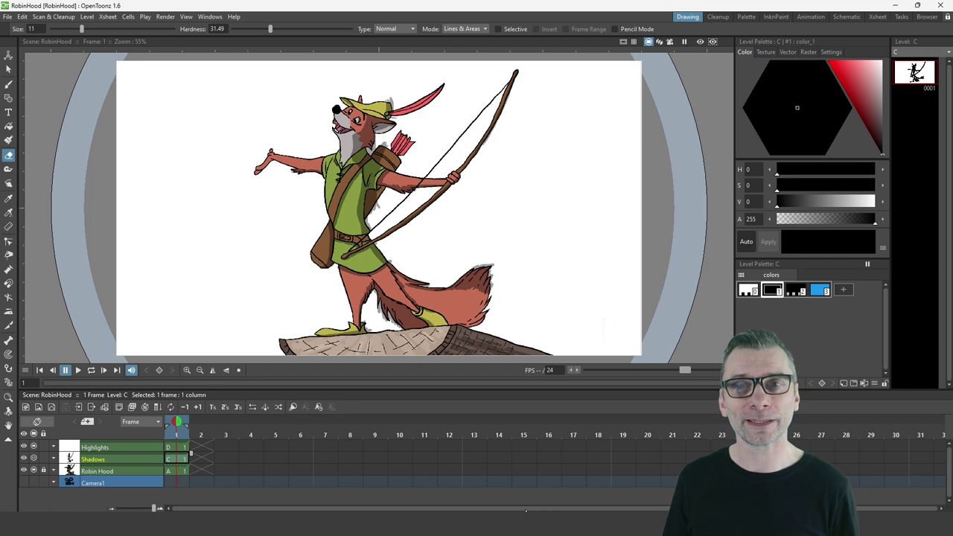
Add a white style to the Highlights level's palette and brush highlights along the hat's upper edge, the far ear and the muzzle
click(177, 448)
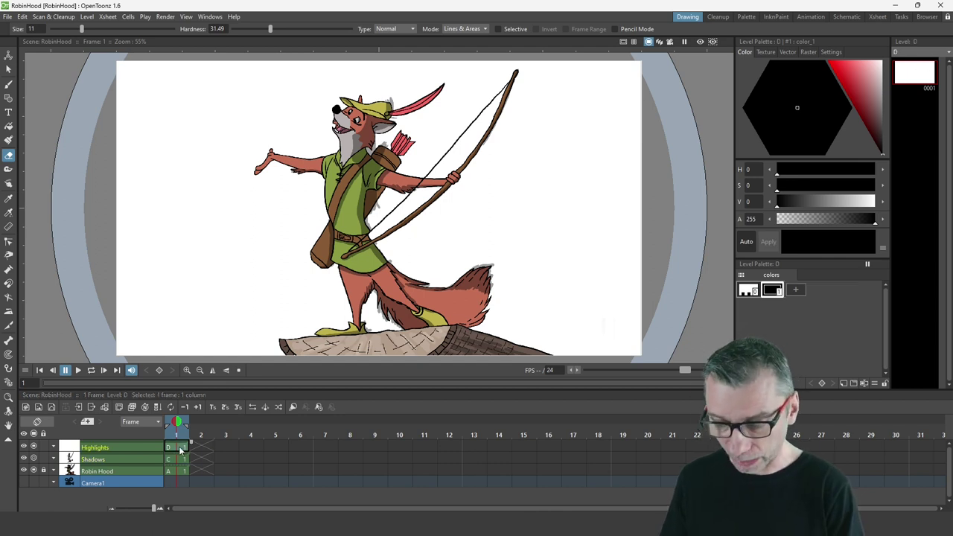
click(796, 290)
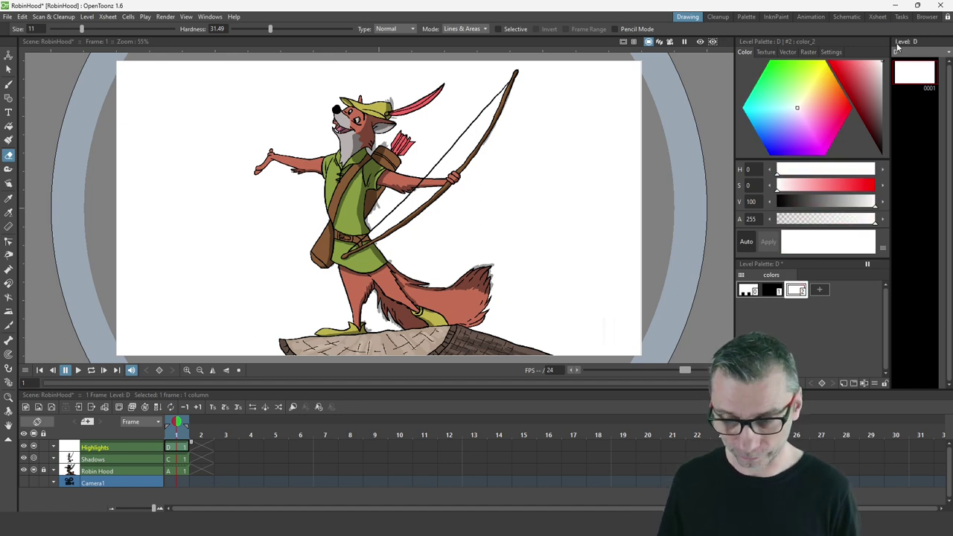
click(9, 84)
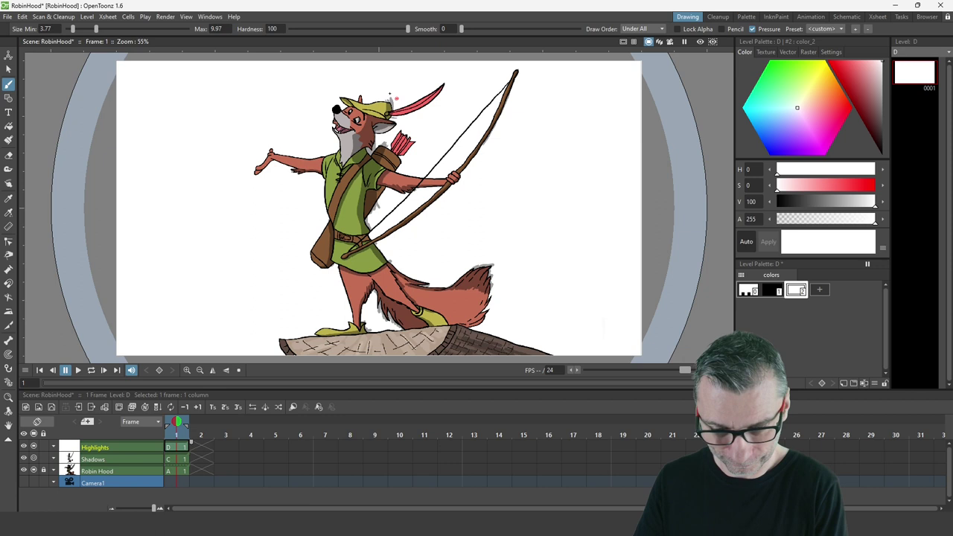
scroll(325, 80, up, 5)
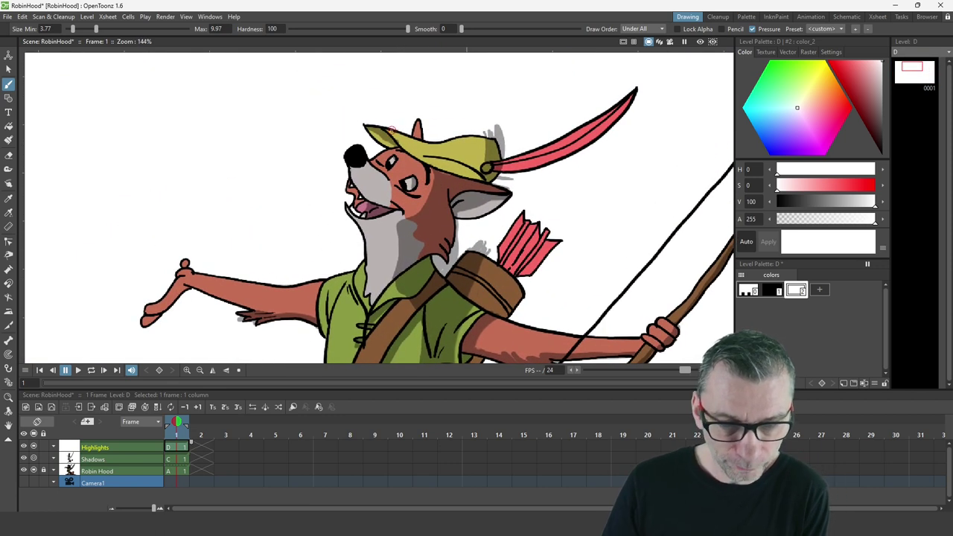
mouse_move(417, 139)
mouse_down()
mouse_move(487, 138)
mouse_move(446, 139)
mouse_up()
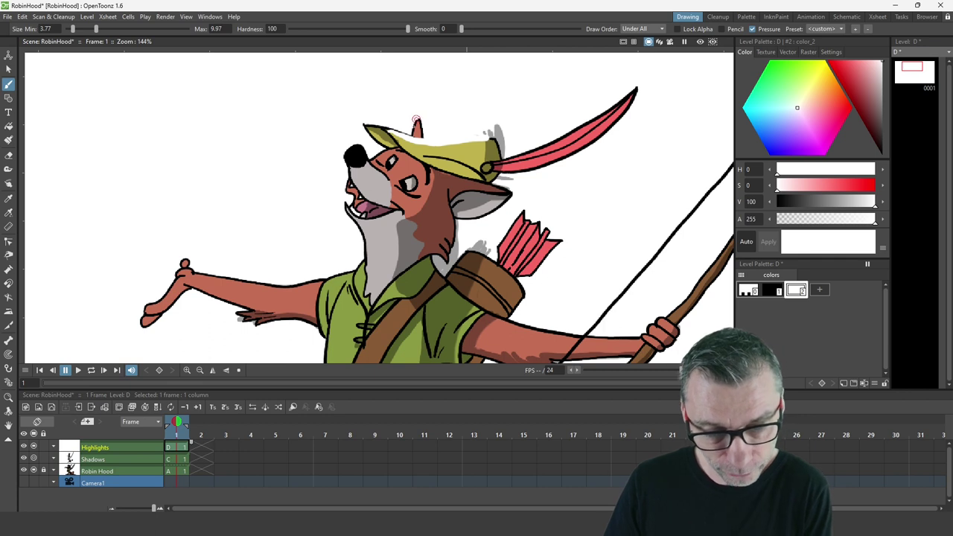
drag(398, 148, 371, 157)
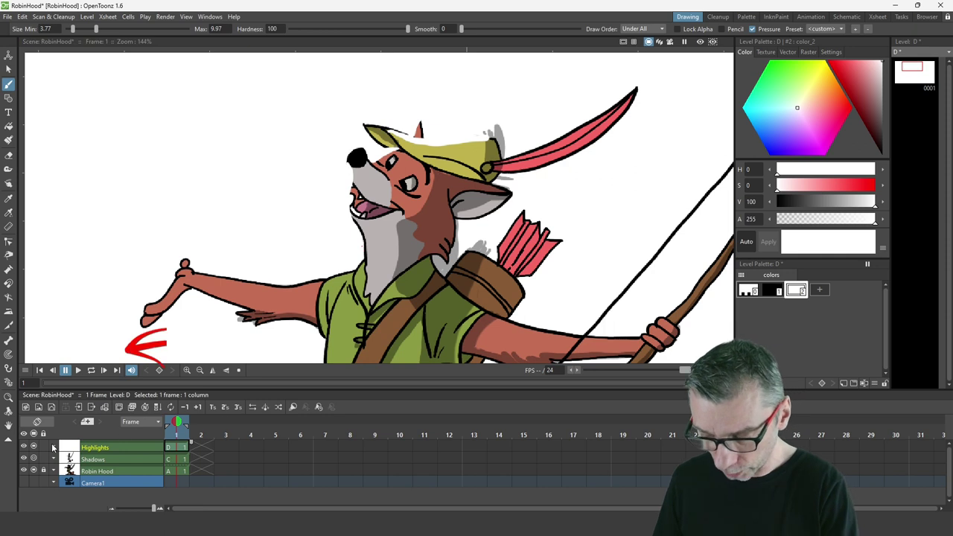
Set the Highlights column's opacity to 34% and paint highlights along the front of the neck and the outstretched free arm
click(101, 446)
drag(110, 464, 93, 466)
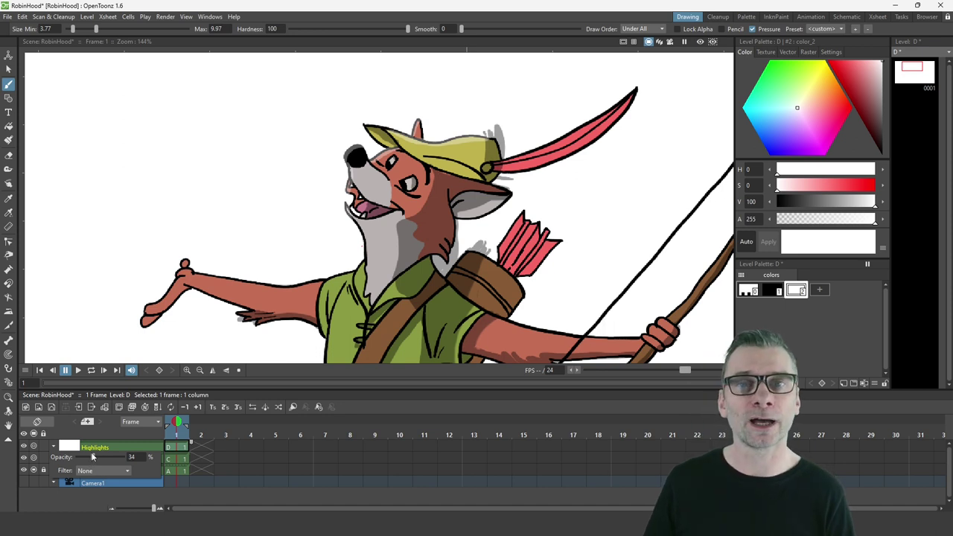
drag(350, 211, 367, 262)
mouse_move(368, 262)
mouse_down()
mouse_move(502, 172)
mouse_move(454, 224)
mouse_up()
drag(321, 172, 314, 181)
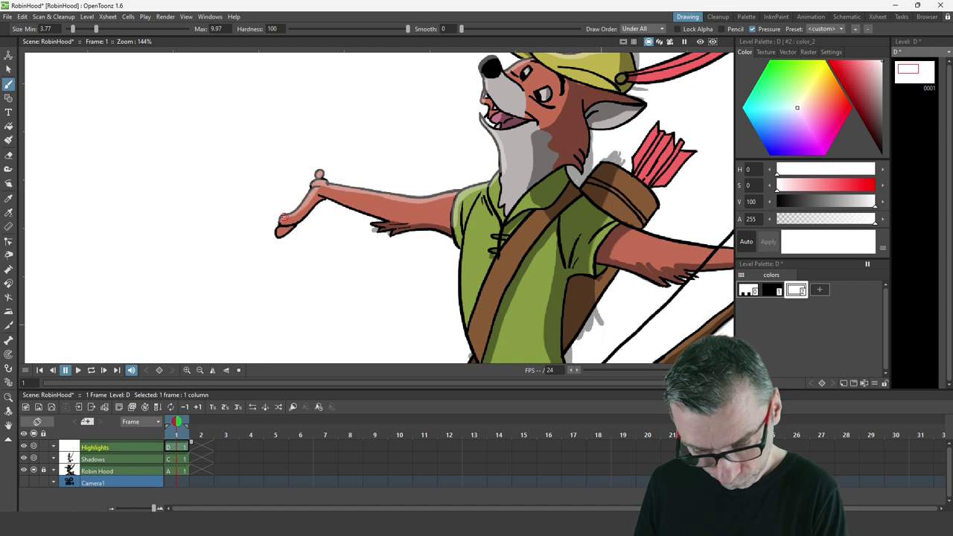
Preview the rendered character and examine its shadows and highlights close up and with the preview switched off and on
click(699, 42)
mouse_move(439, 90)
mouse_down()
mouse_move(402, 111)
mouse_move(434, 95)
mouse_up()
scroll(509, 64, up, 11)
mouse_move(388, 362)
mouse_down()
mouse_move(517, 155)
mouse_move(400, 288)
mouse_up()
drag(400, 289, 523, 129)
drag(326, 283, 491, 170)
click(700, 42)
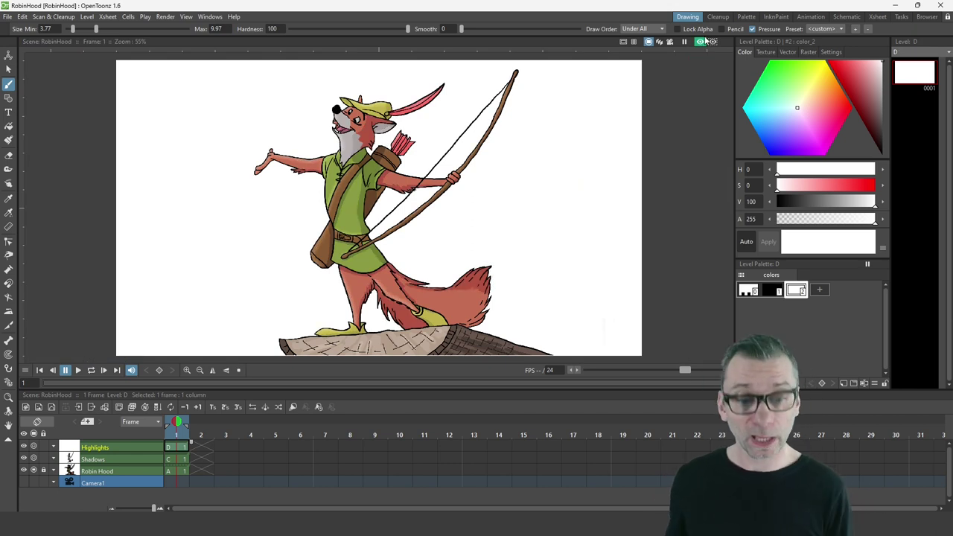
click(703, 42)
click(701, 41)
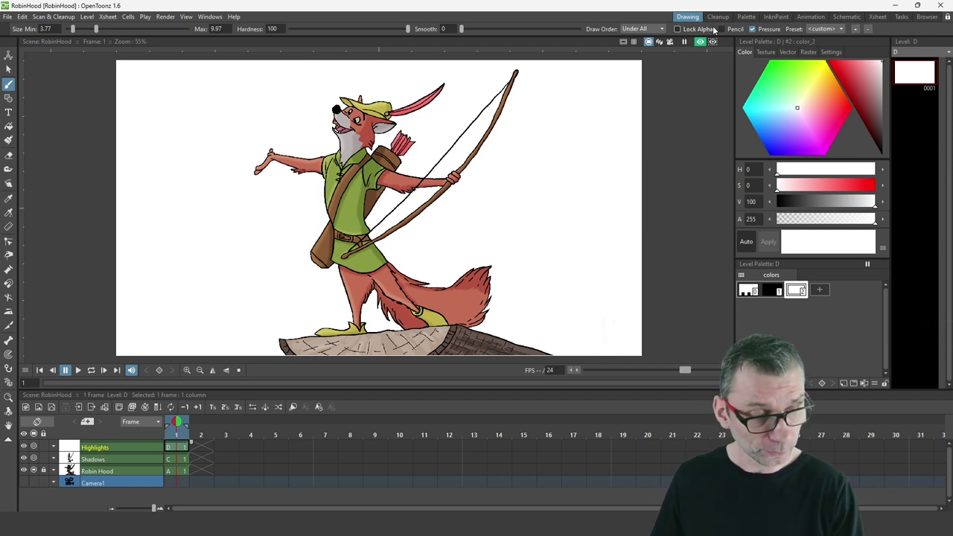
Switch to the Schematic workspace, enable the render preview and enlarge the viewer above the Fx schematic
click(847, 17)
click(490, 42)
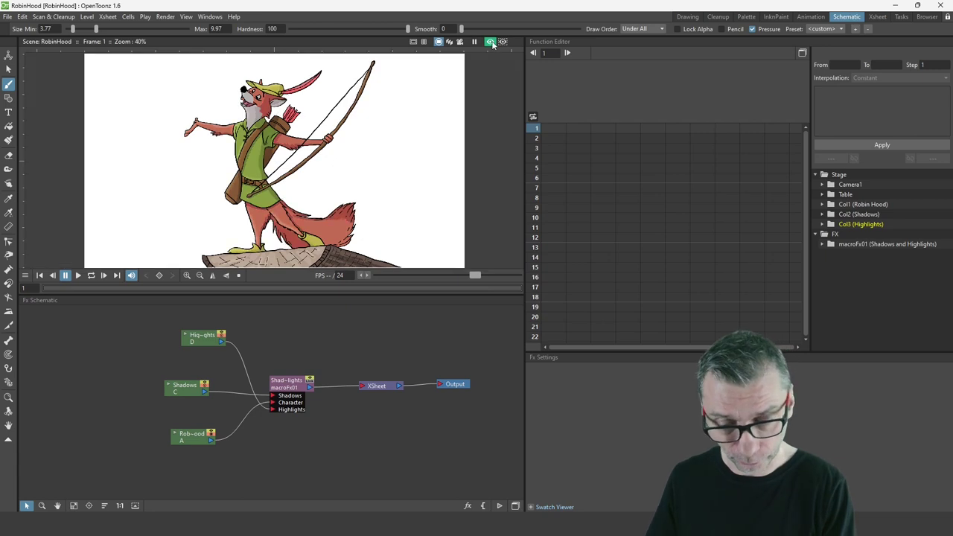
scroll(378, 142, up, 3)
scroll(381, 144, down, 1)
drag(359, 293, 356, 339)
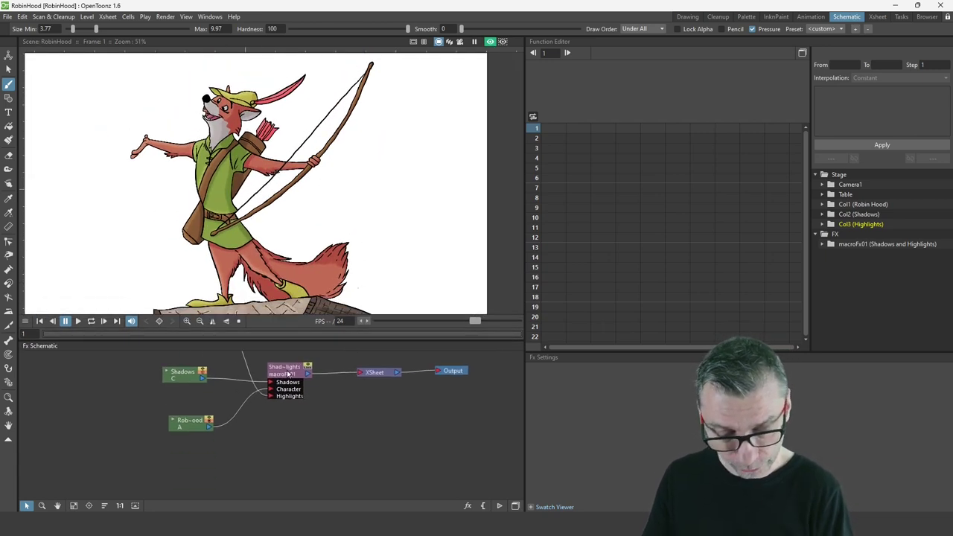
Show the Shadows and Highlights macro's settings in an enlarged settings area and activate the Selection tool
click(288, 382)
drag(655, 352, 656, 221)
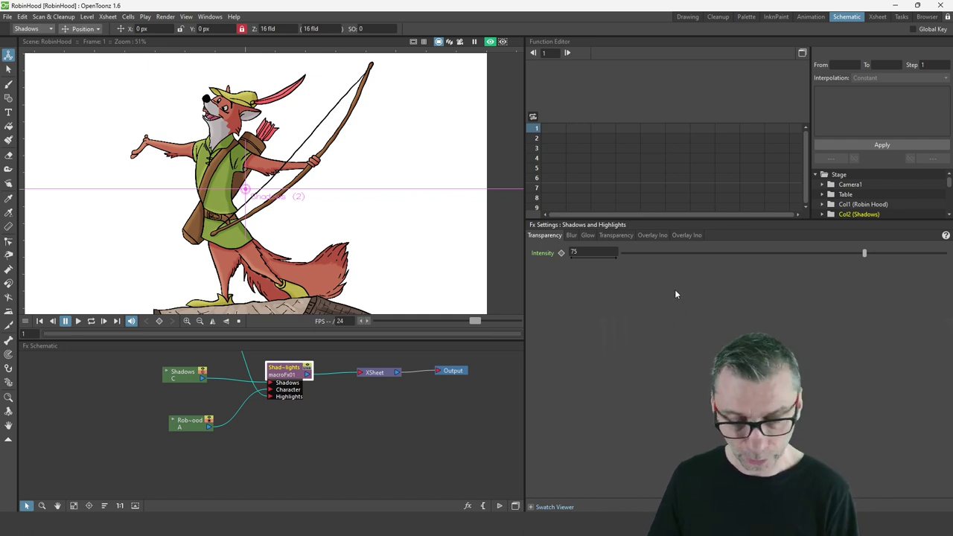
drag(288, 370, 304, 383)
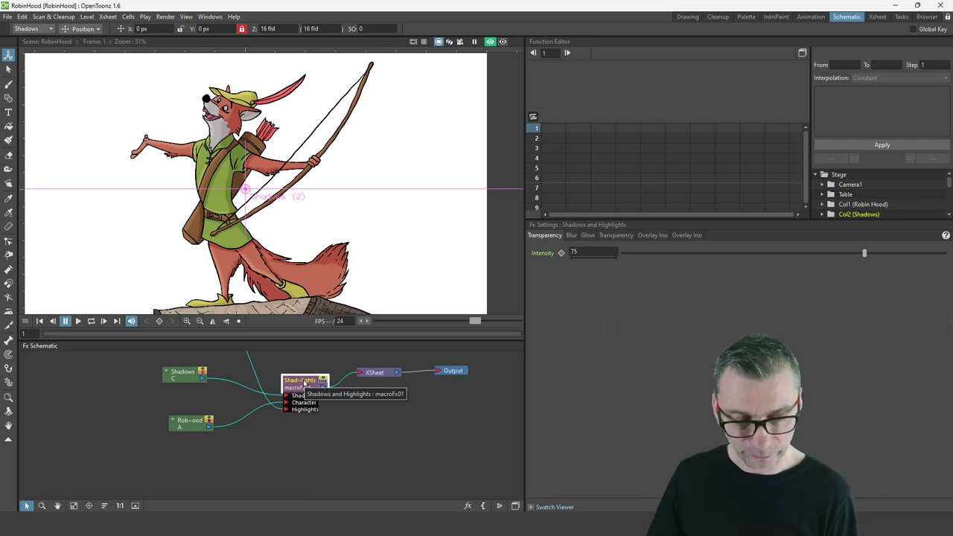
click(9, 69)
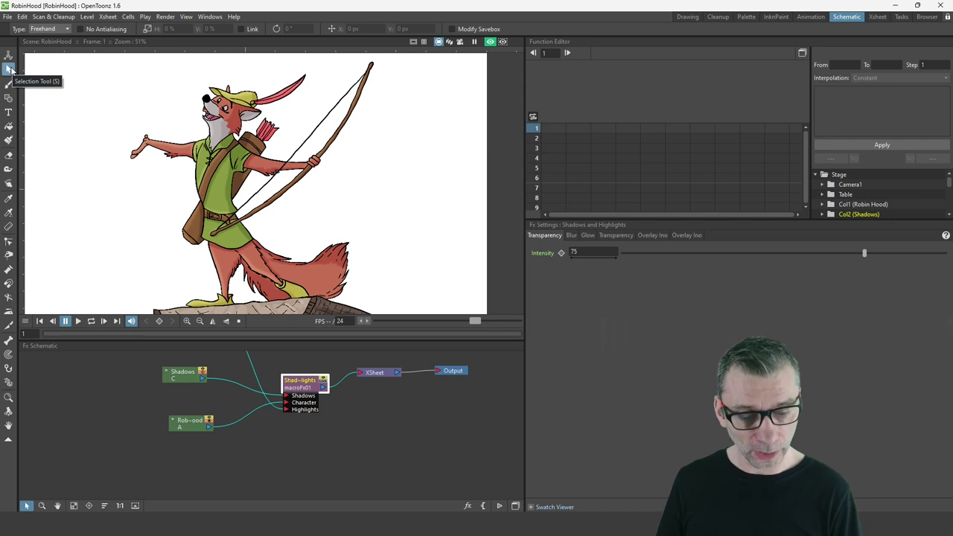
Lower the intensity of both Transparency effects in the macro, the second to about 56, and set the Blur value to 30 px
drag(863, 253, 731, 252)
click(617, 235)
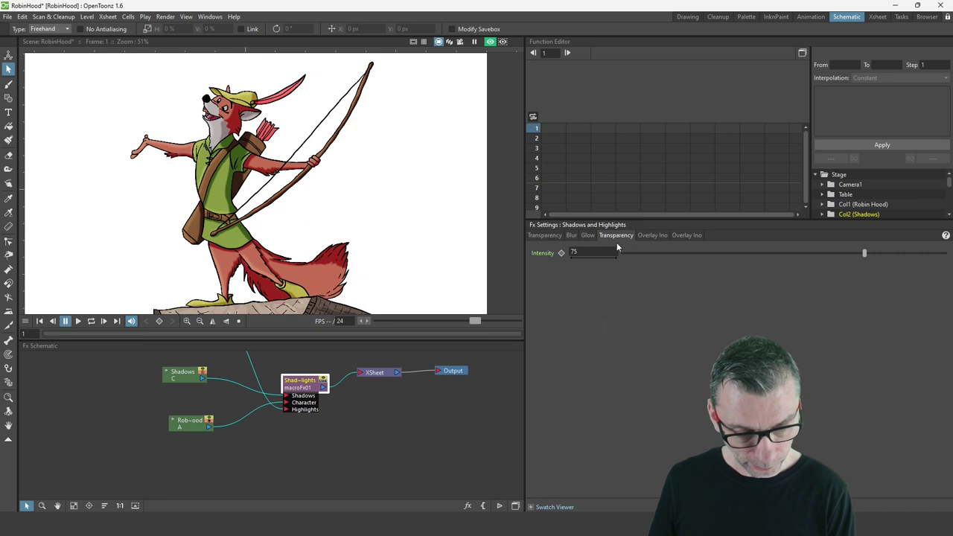
drag(768, 258, 741, 257)
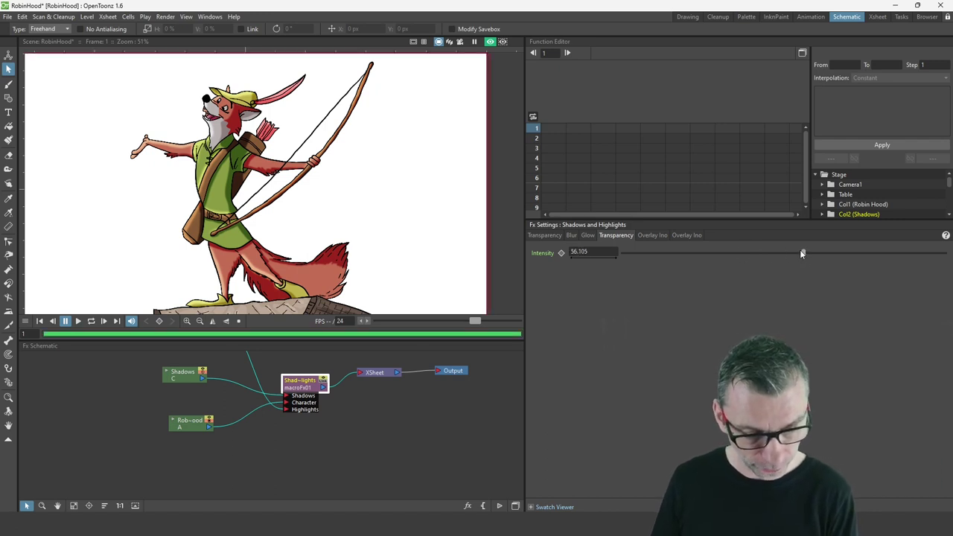
click(571, 235)
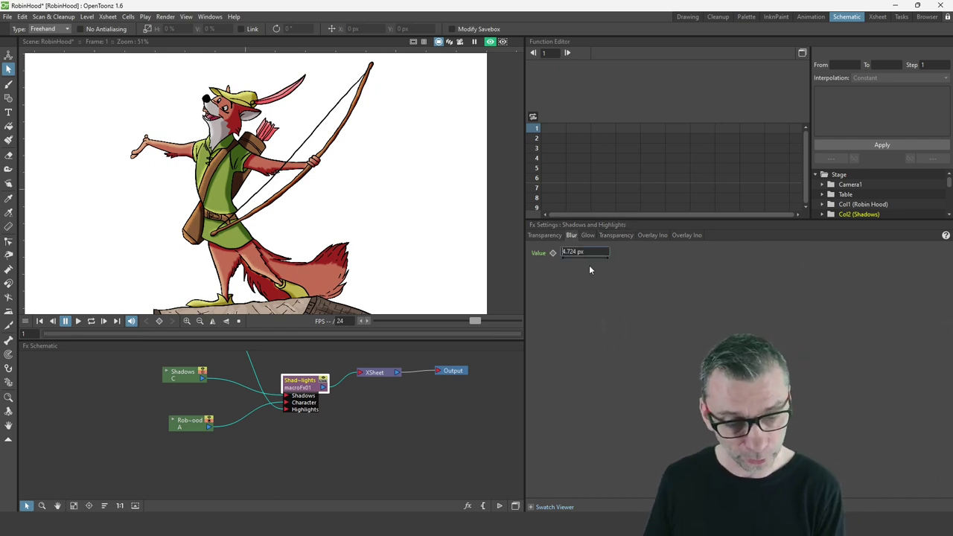
drag(568, 257, 622, 254)
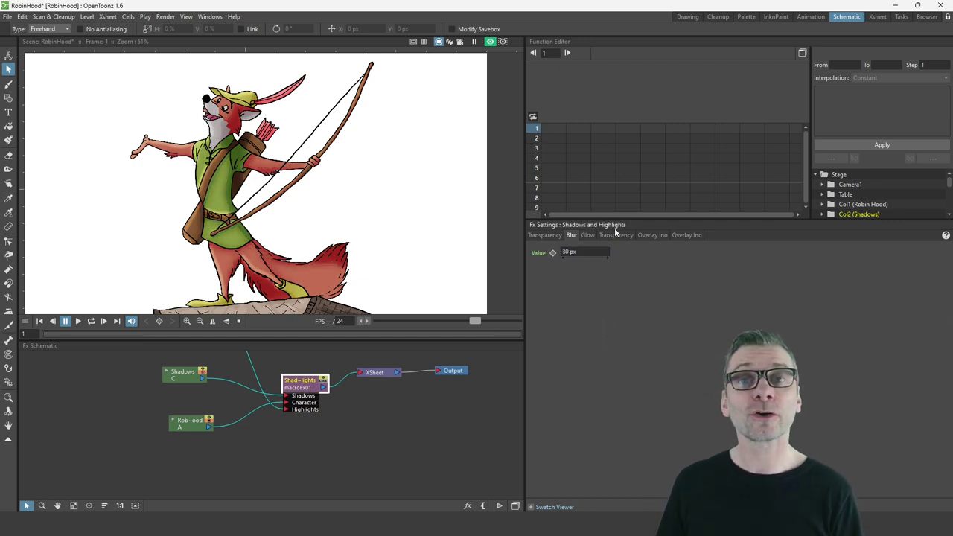